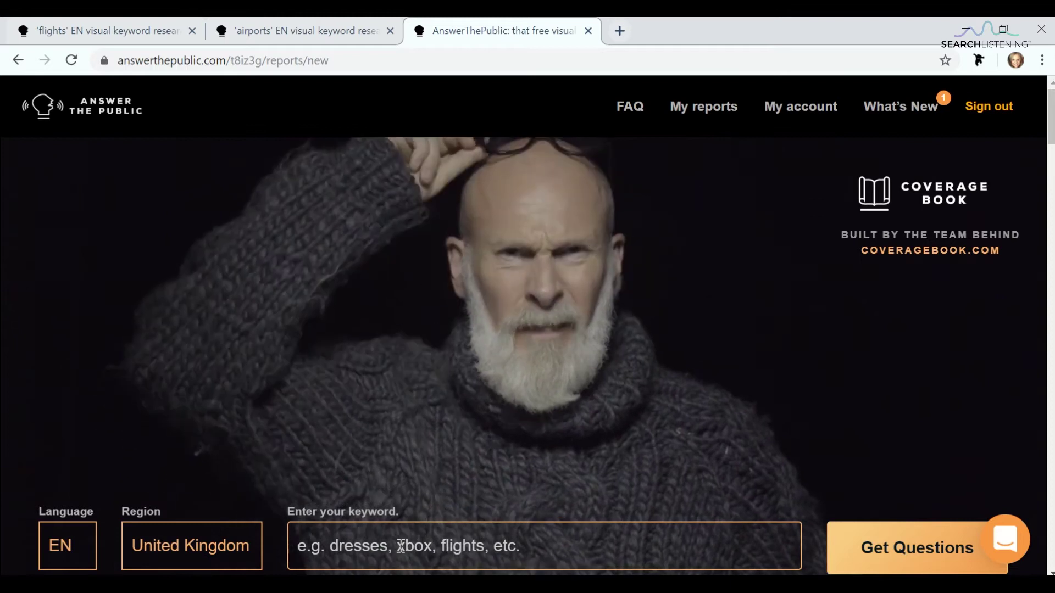
Type 'is' and pick the suggestion 'is milk chocolate better than dark' to load its 12-question wheel
{"action": "left_click", "coordinate": [401, 547]}
{"action": "type", "text": "is"}
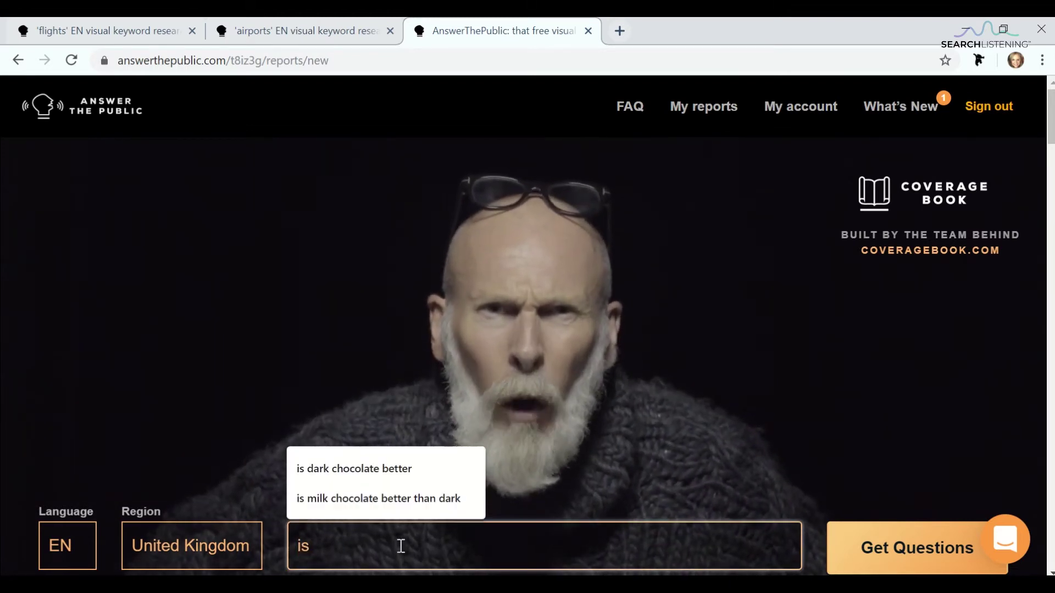
{"action": "key", "text": "Down"}
{"action": "key", "text": "Down"}
{"action": "key", "text": "Return"}
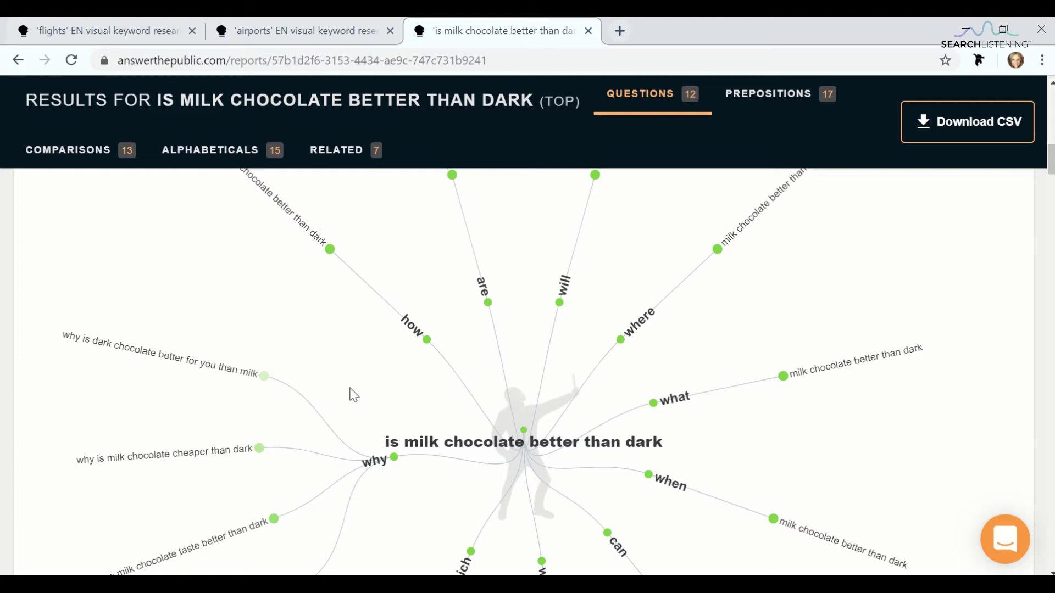
{"action": "scroll", "coordinate": [354, 394], "scroll_direction": "up", "scroll_amount": 2}
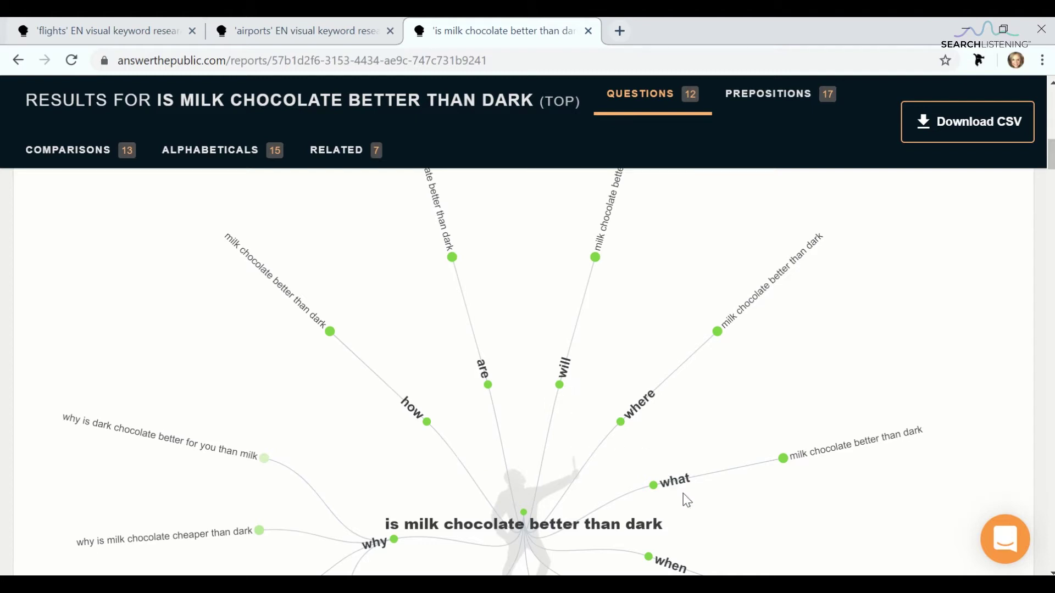
{"action": "scroll", "coordinate": [684, 493], "scroll_direction": "down", "scroll_amount": 2}
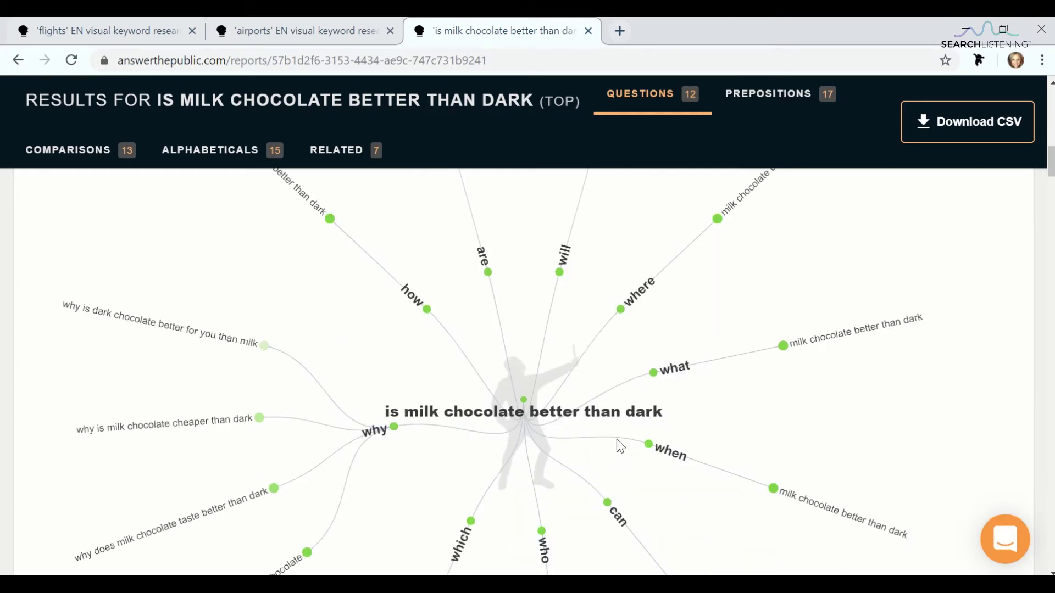
{"action": "scroll", "coordinate": [501, 442], "scroll_direction": "down", "scroll_amount": 12}
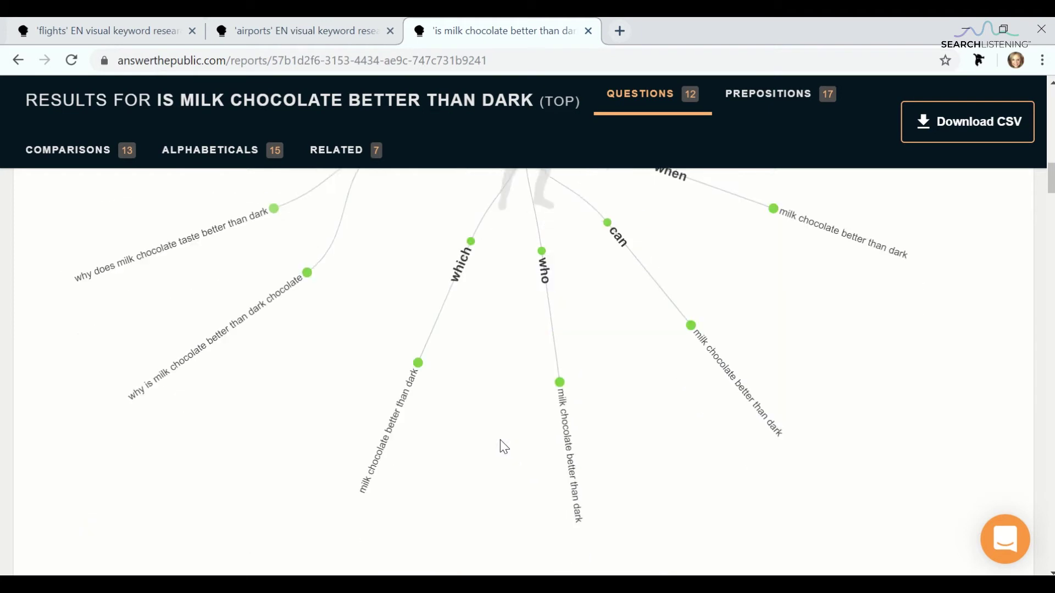
{"action": "scroll", "coordinate": [501, 441], "scroll_direction": "down", "scroll_amount": 10}
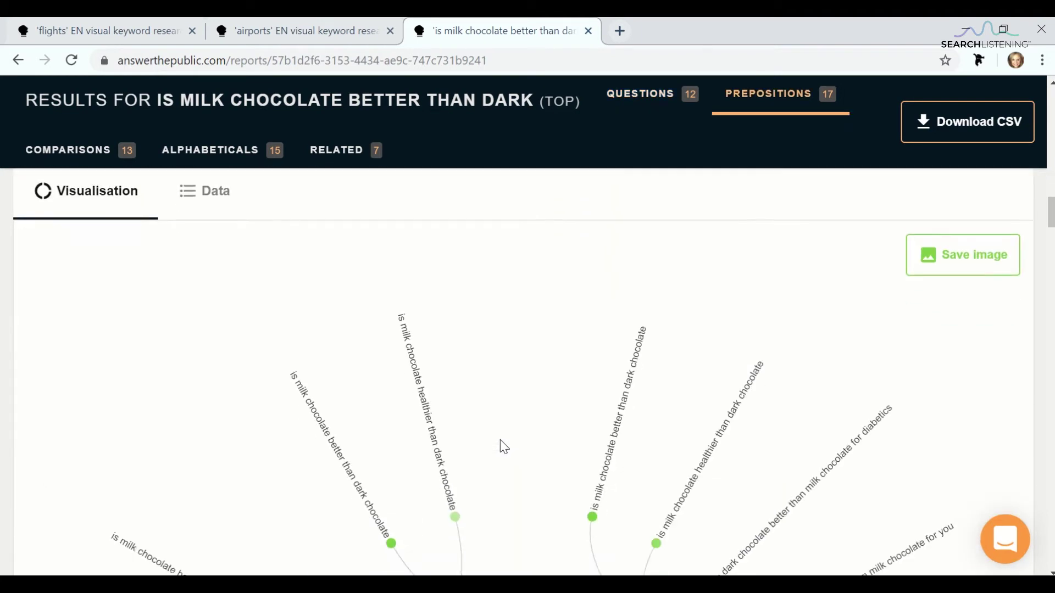
{"action": "scroll", "coordinate": [503, 448], "scroll_direction": "down", "scroll_amount": 6}
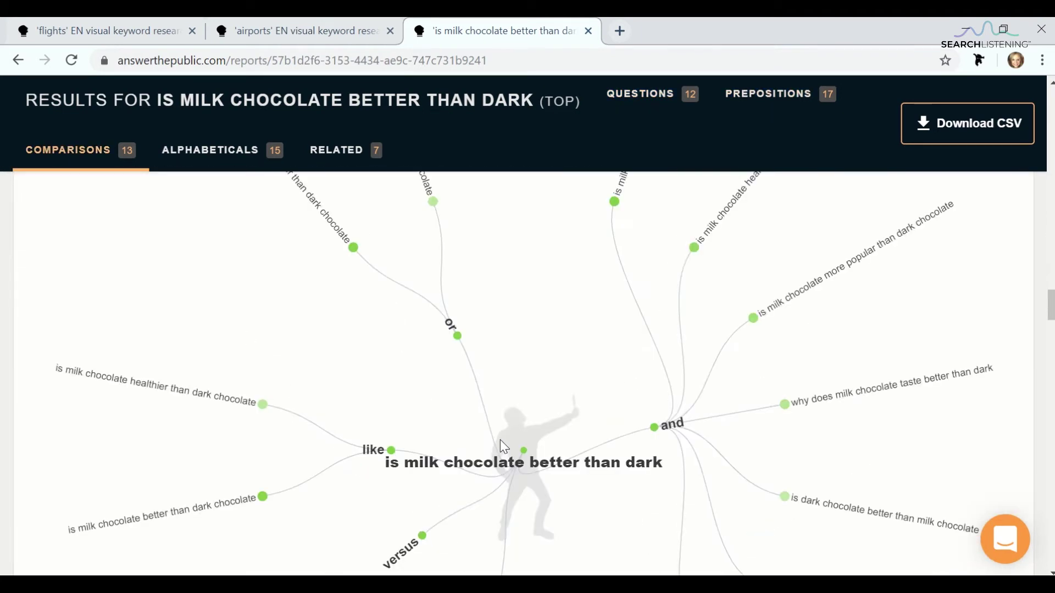
{"action": "scroll", "coordinate": [504, 448], "scroll_direction": "down", "scroll_amount": 2}
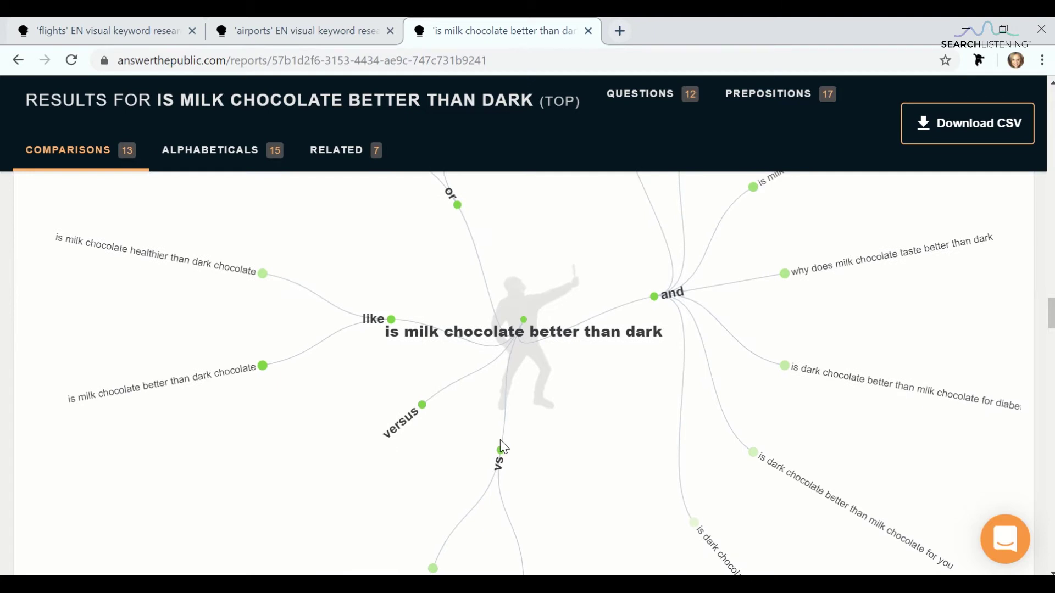
{"action": "scroll", "coordinate": [504, 447], "scroll_direction": "up", "scroll_amount": 10}
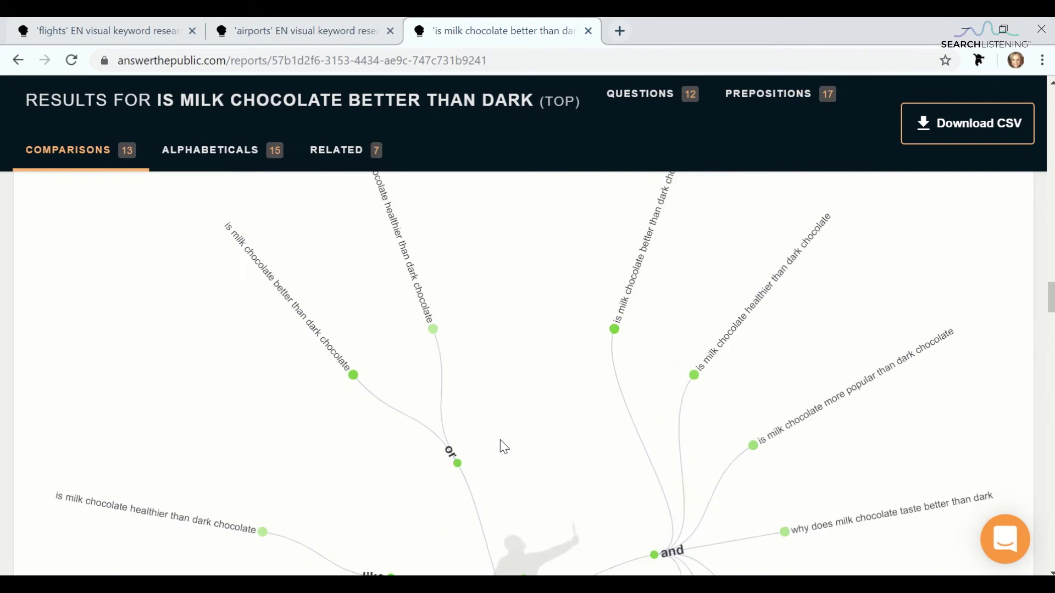
{"action": "scroll", "coordinate": [501, 441], "scroll_direction": "up", "scroll_amount": 10}
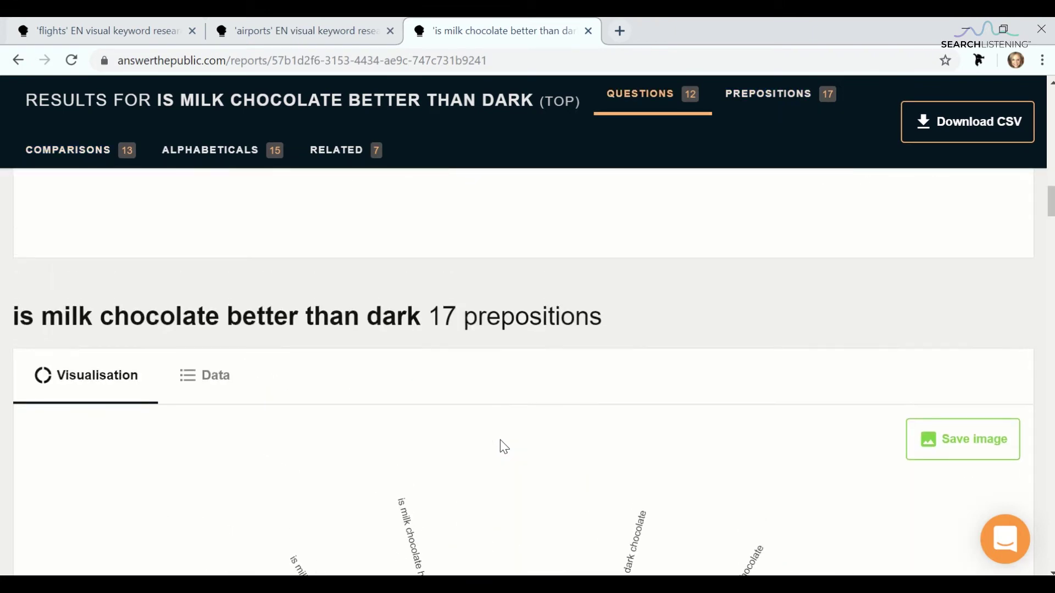
{"action": "scroll", "coordinate": [504, 448], "scroll_direction": "up", "scroll_amount": 3}
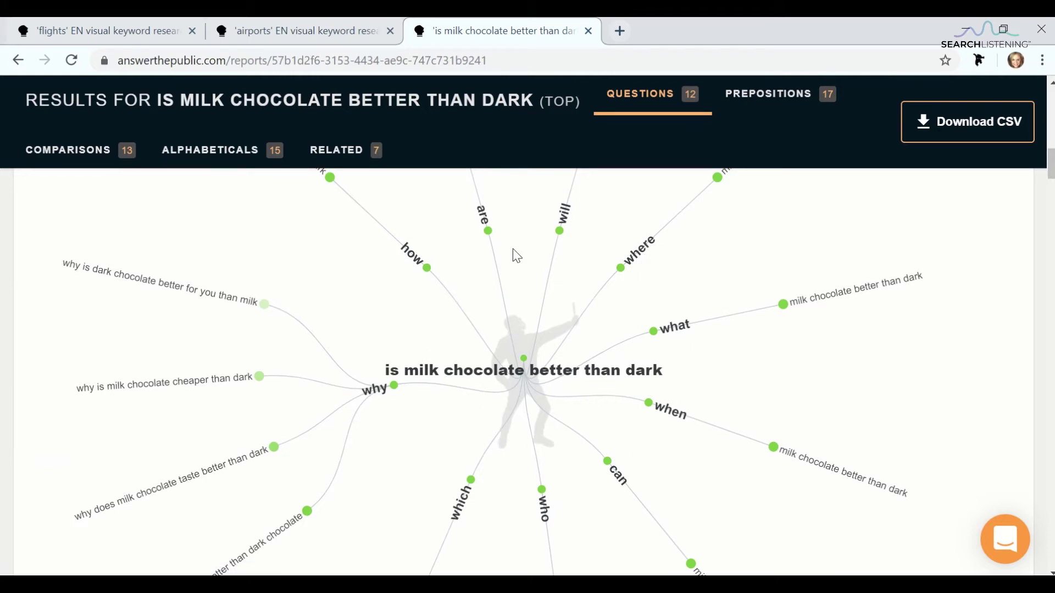
{"action": "scroll", "coordinate": [513, 249], "scroll_direction": "down", "scroll_amount": 10}
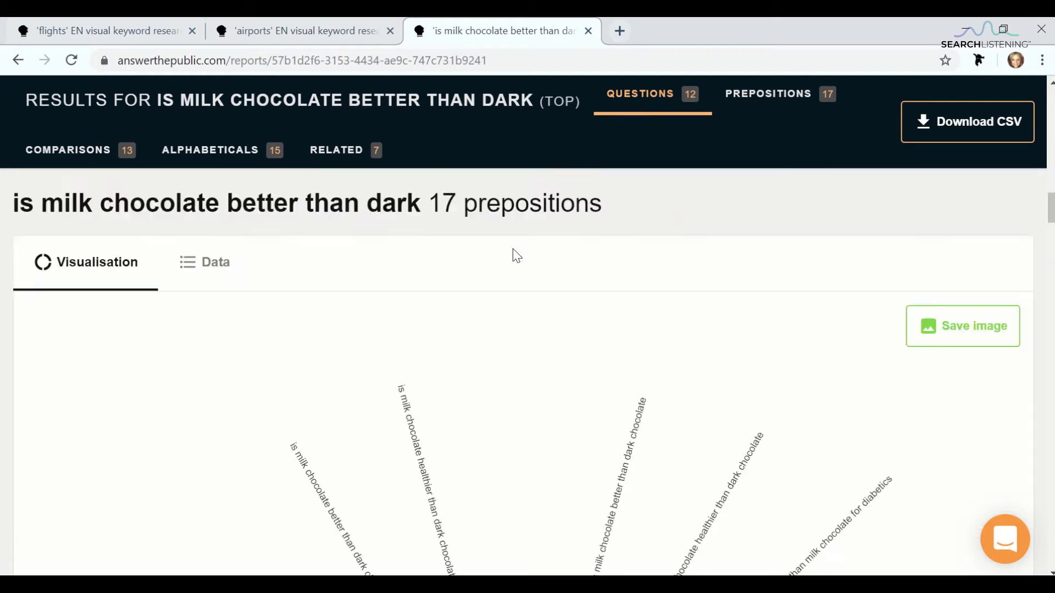
{"action": "scroll", "coordinate": [513, 250], "scroll_direction": "down", "scroll_amount": 10}
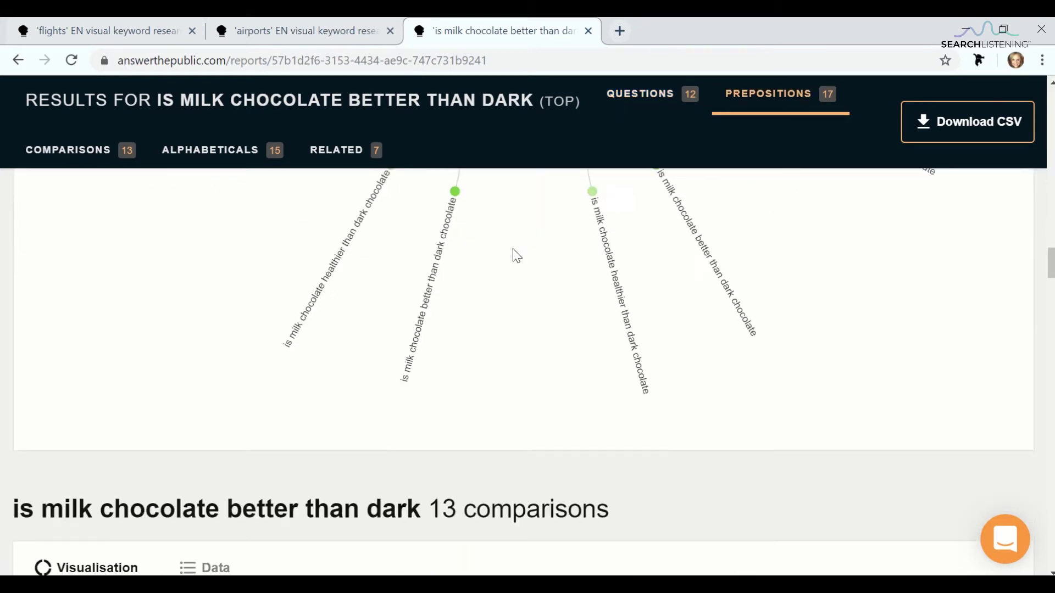
{"action": "scroll", "coordinate": [512, 249], "scroll_direction": "down", "scroll_amount": 1}
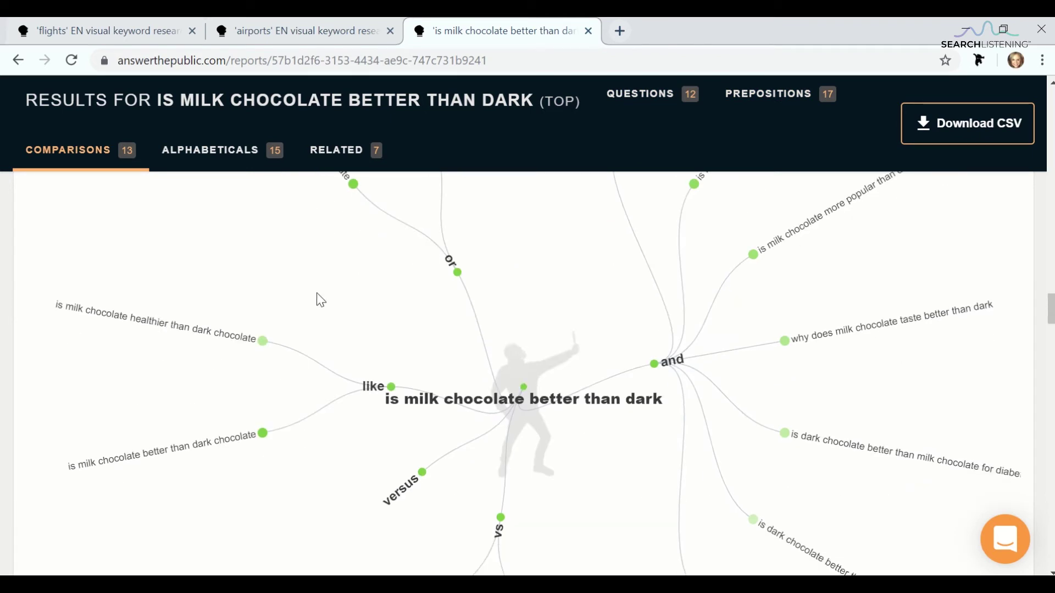
{"action": "scroll", "coordinate": [317, 296], "scroll_direction": "up", "scroll_amount": 20}
{"action": "scroll", "coordinate": [316, 293], "scroll_direction": "up", "scroll_amount": 10}
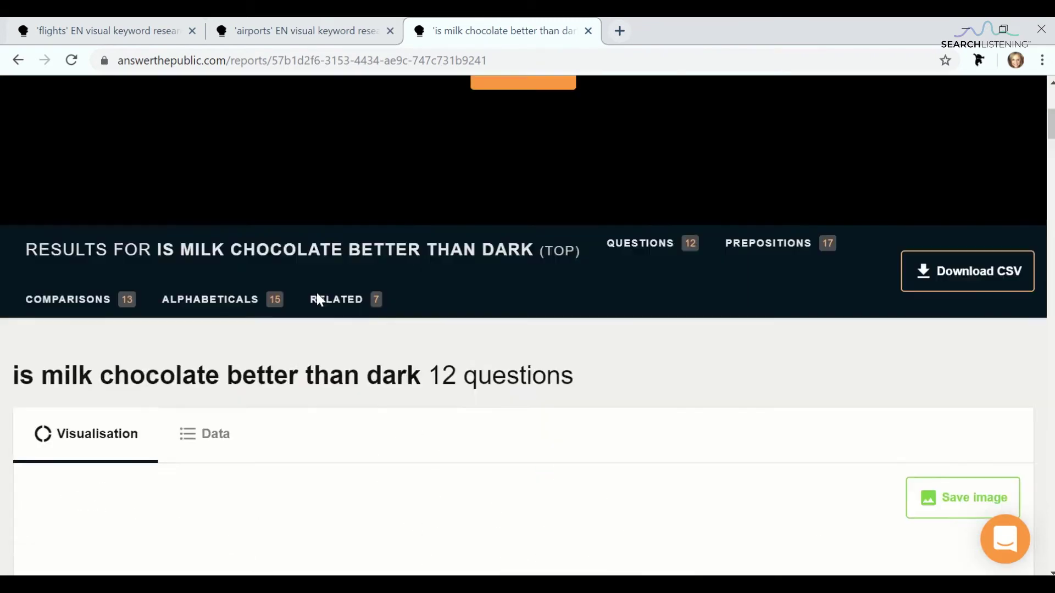
Scroll through the new-search page and then the flights report's question wheel
{"action": "left_click", "coordinate": [102, 131]}
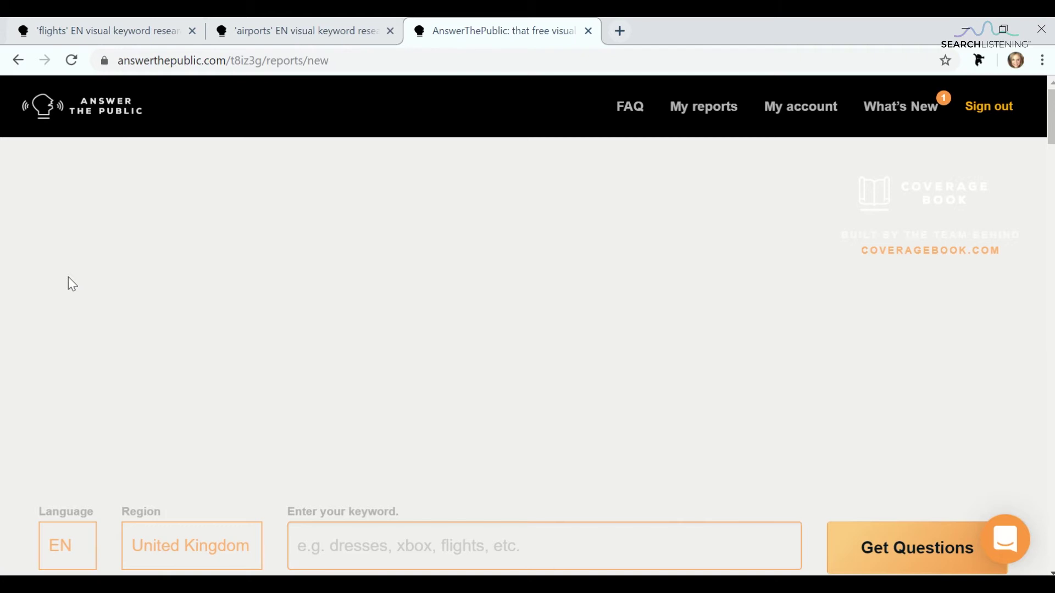
{"action": "scroll", "coordinate": [285, 242], "scroll_direction": "down", "scroll_amount": 2}
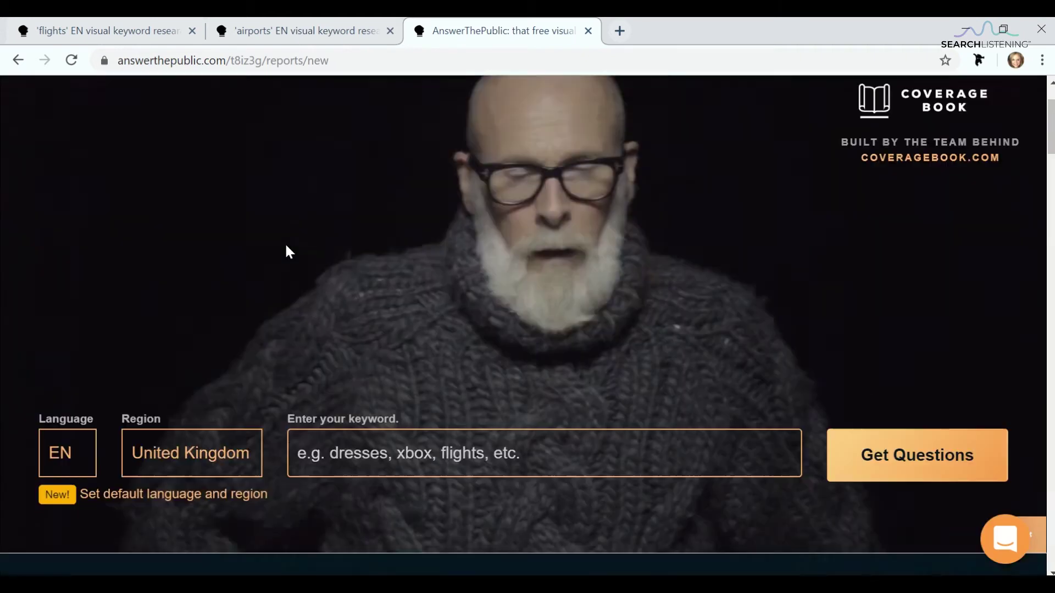
{"action": "scroll", "coordinate": [285, 246], "scroll_direction": "down", "scroll_amount": 2}
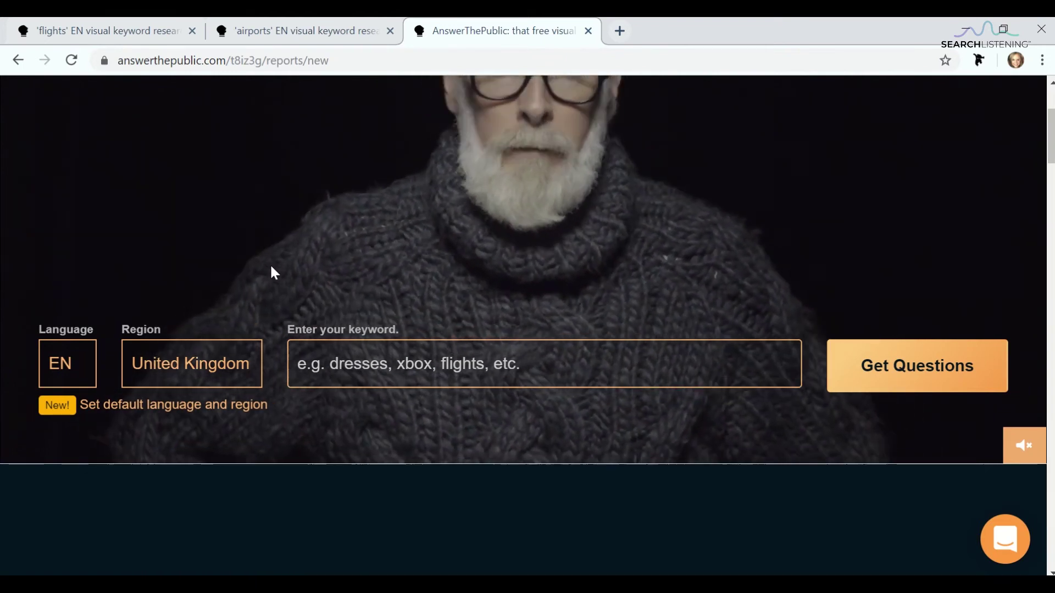
{"action": "left_click", "coordinate": [66, 28]}
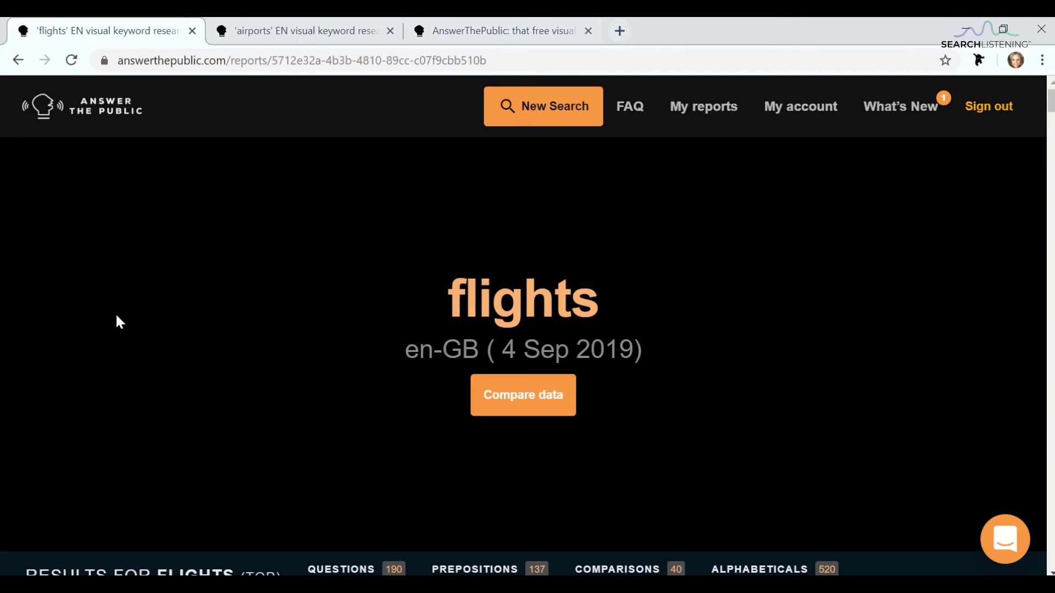
{"action": "scroll", "coordinate": [117, 317], "scroll_direction": "down", "scroll_amount": 10}
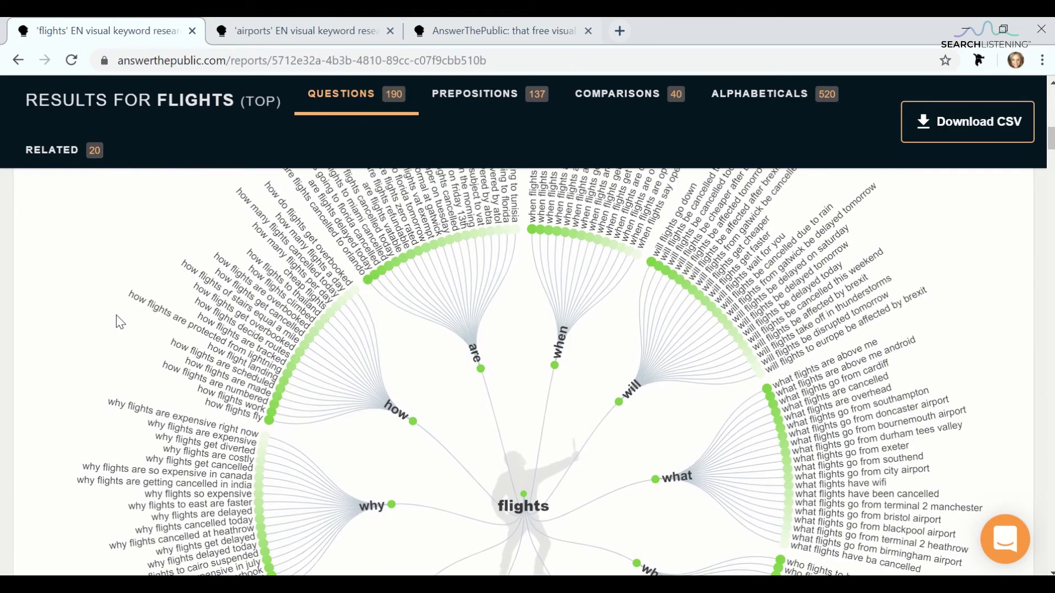
{"action": "scroll", "coordinate": [117, 316], "scroll_direction": "down", "scroll_amount": 3}
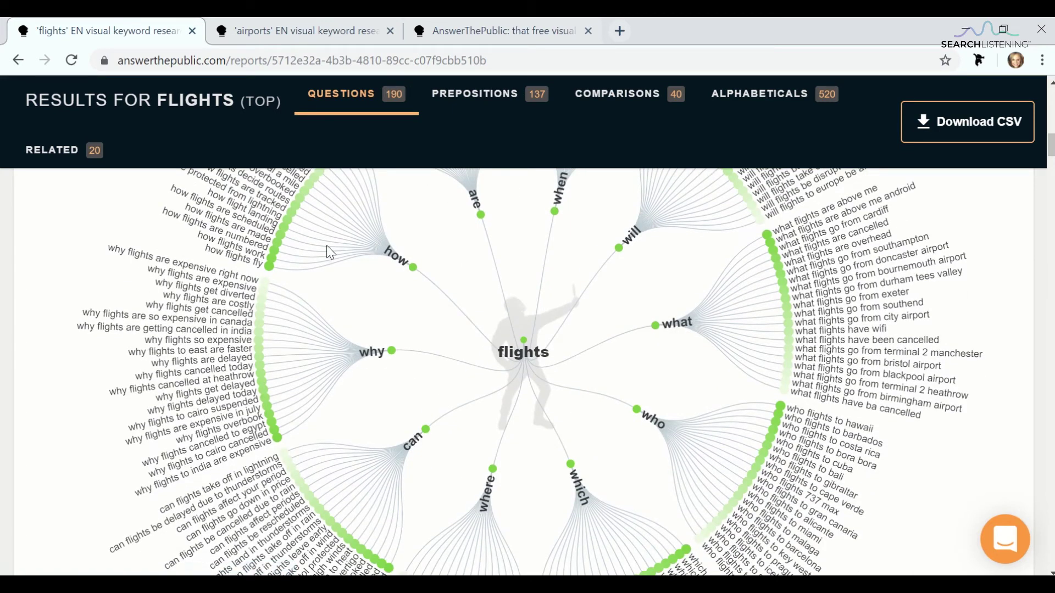
Scroll through the airports report's question wheel, then go to the empty new-search tab
{"action": "left_click", "coordinate": [282, 35]}
{"action": "scroll", "coordinate": [191, 442], "scroll_direction": "down", "scroll_amount": 10}
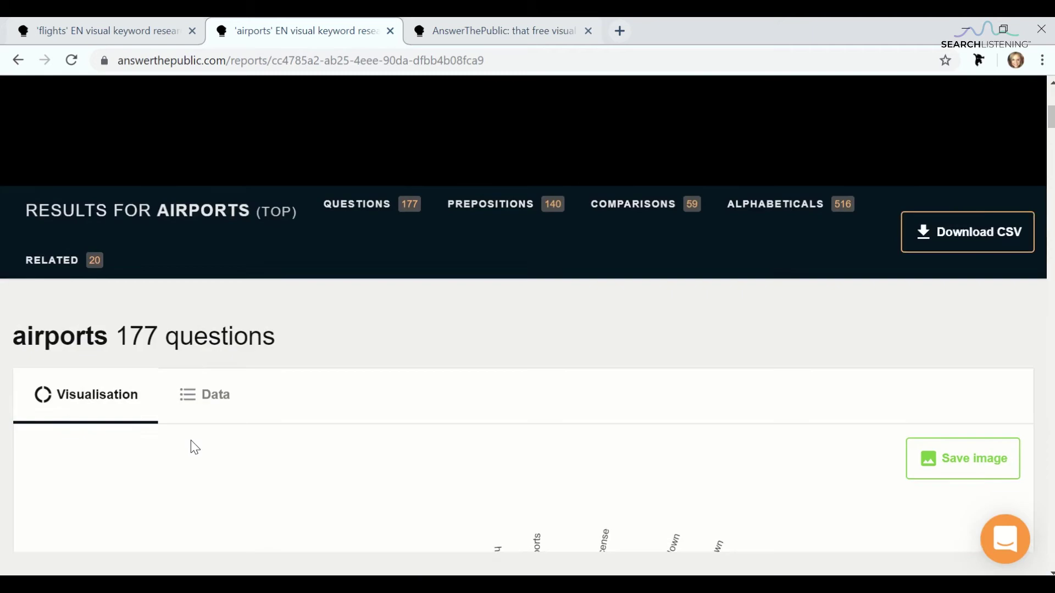
{"action": "scroll", "coordinate": [194, 448], "scroll_direction": "down", "scroll_amount": 7}
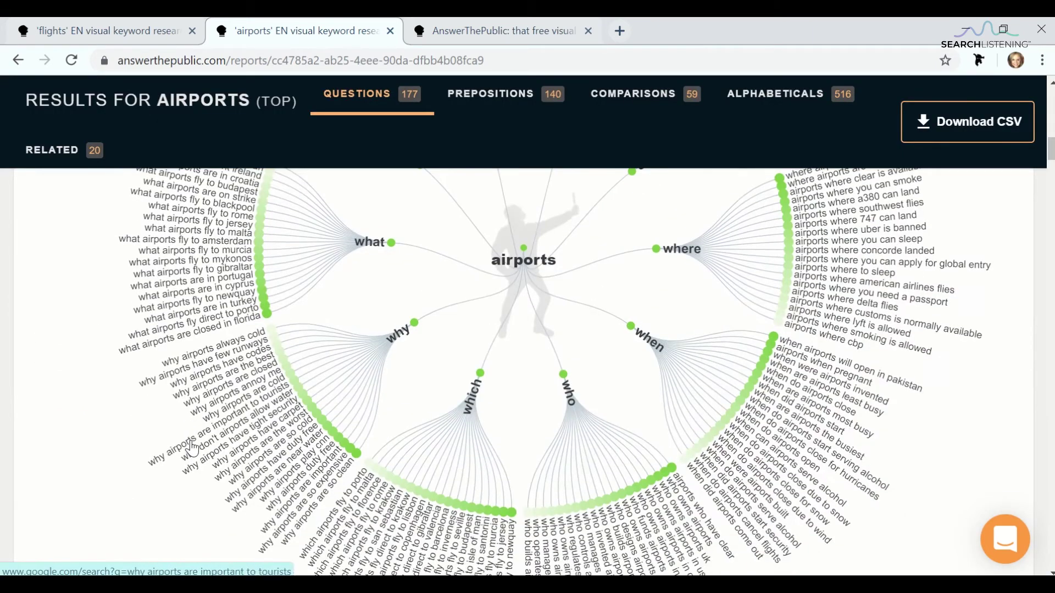
{"action": "left_click", "coordinate": [489, 31]}
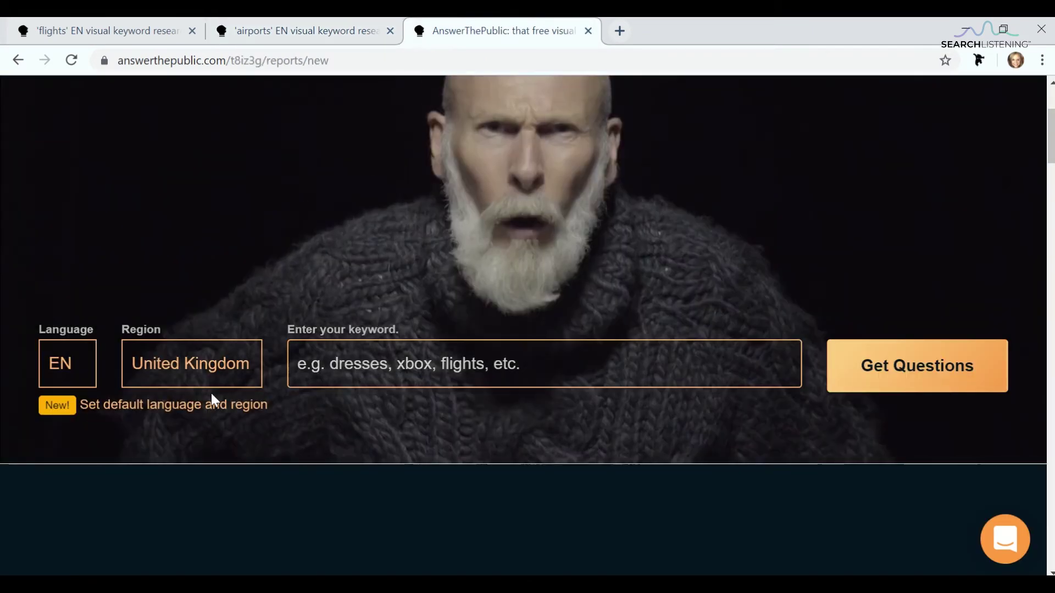
Search 'airlines', scroll through its 200-question wheel, then return to the top of the report
{"action": "left_click", "coordinate": [317, 368]}
{"action": "type", "text": "ai"}
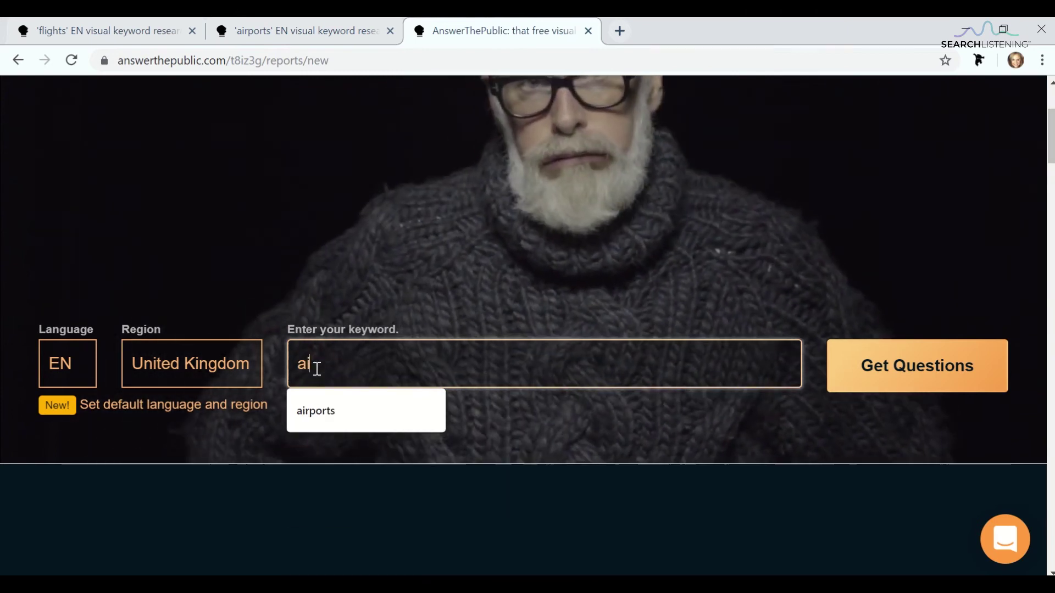
{"action": "type", "text": "rlines"}
{"action": "key", "text": "Return"}
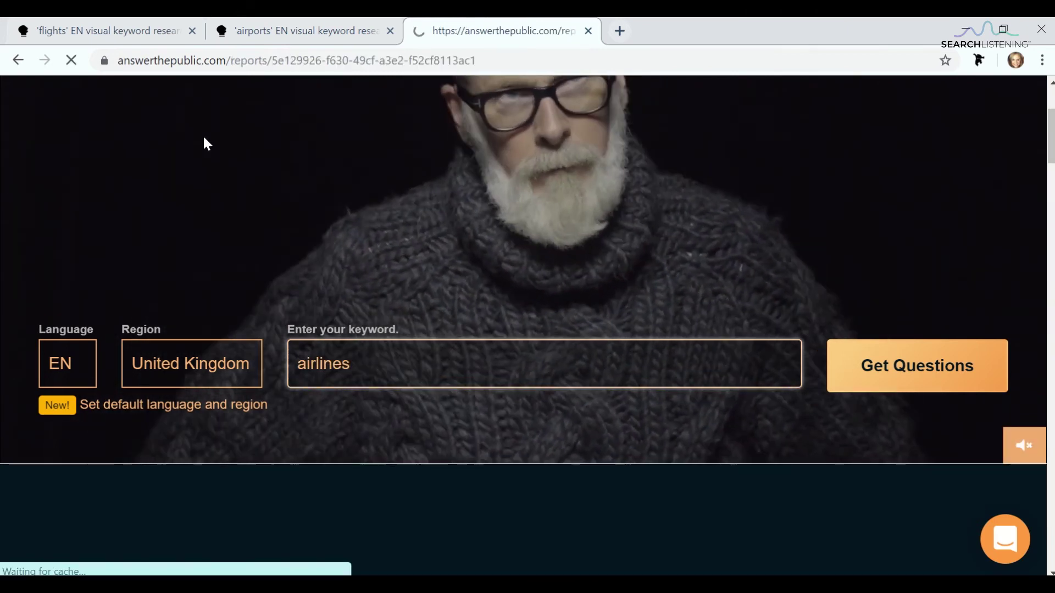
{"action": "scroll", "coordinate": [195, 280], "scroll_direction": "down", "scroll_amount": 7}
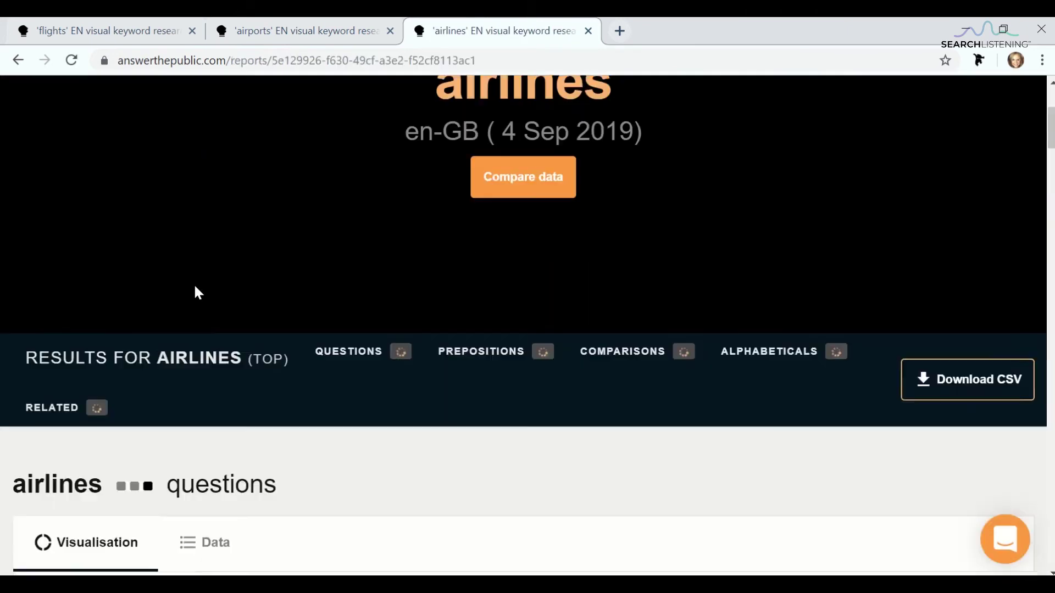
{"action": "scroll", "coordinate": [194, 286], "scroll_direction": "down", "scroll_amount": 4}
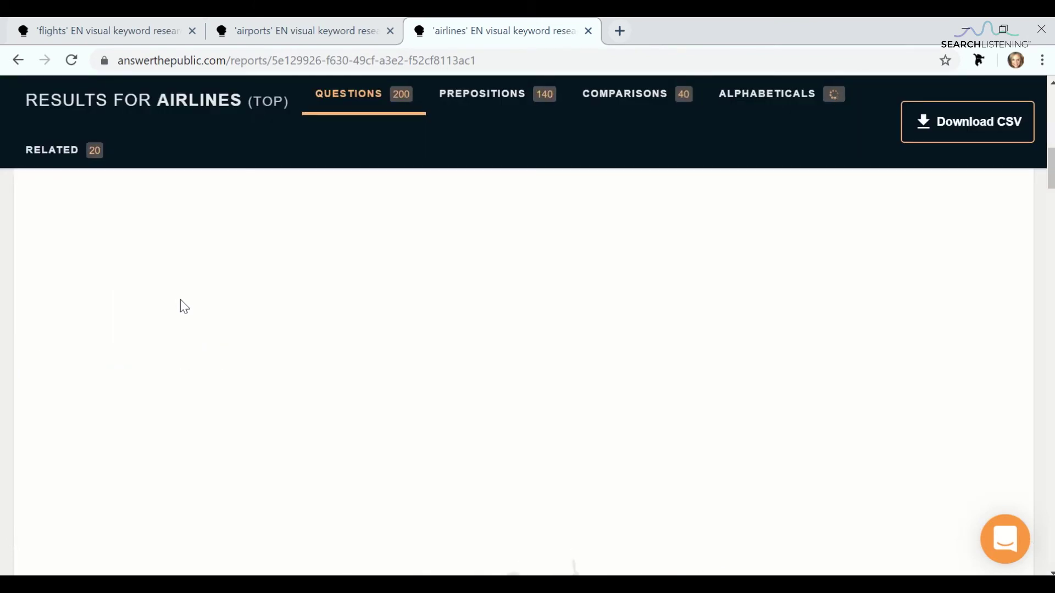
{"action": "scroll", "coordinate": [180, 300], "scroll_direction": "down", "scroll_amount": 5}
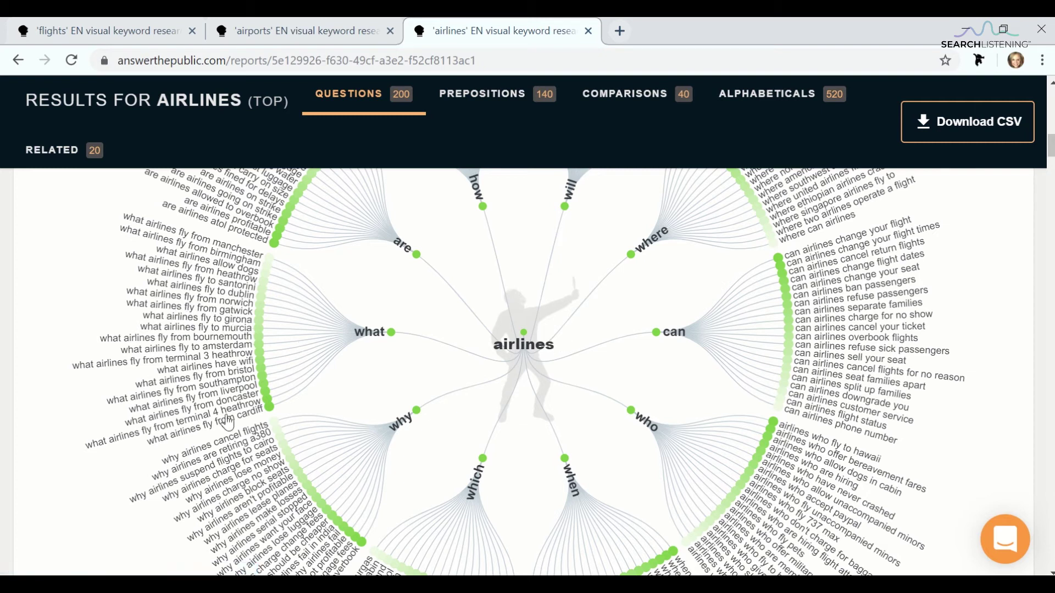
{"action": "scroll", "coordinate": [242, 500], "scroll_direction": "down", "scroll_amount": 4}
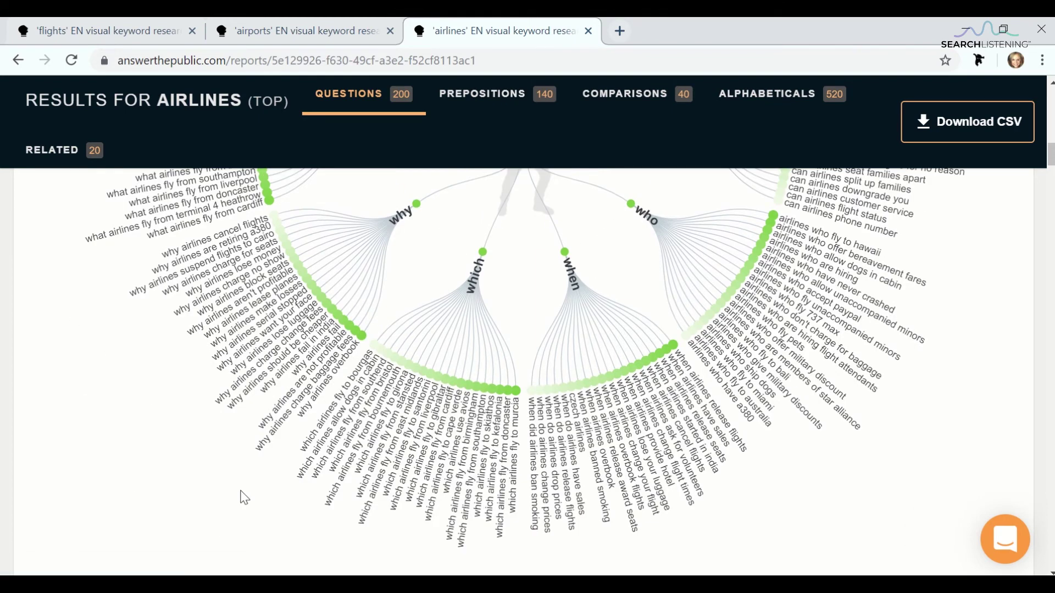
{"action": "scroll", "coordinate": [245, 497], "scroll_direction": "up", "scroll_amount": 10}
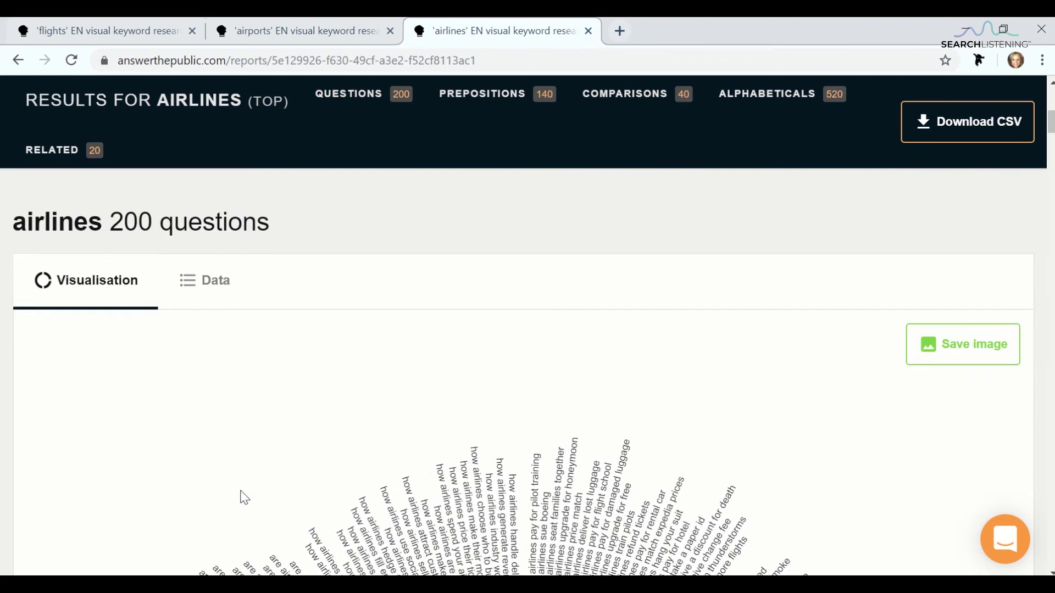
{"action": "scroll", "coordinate": [244, 498], "scroll_direction": "up", "scroll_amount": 8}
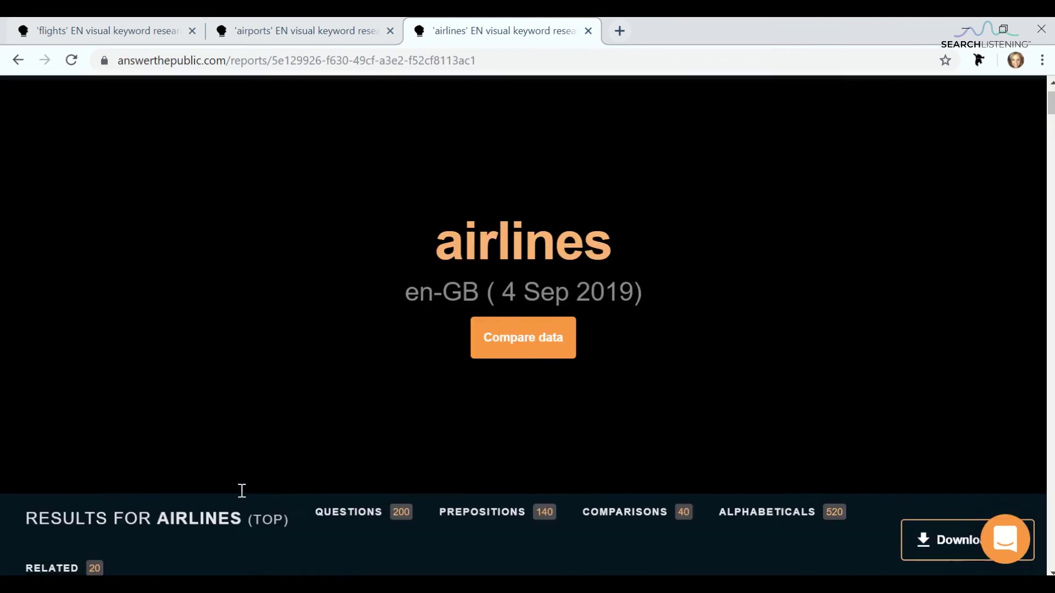
{"action": "scroll", "coordinate": [242, 492], "scroll_direction": "up", "scroll_amount": 2}
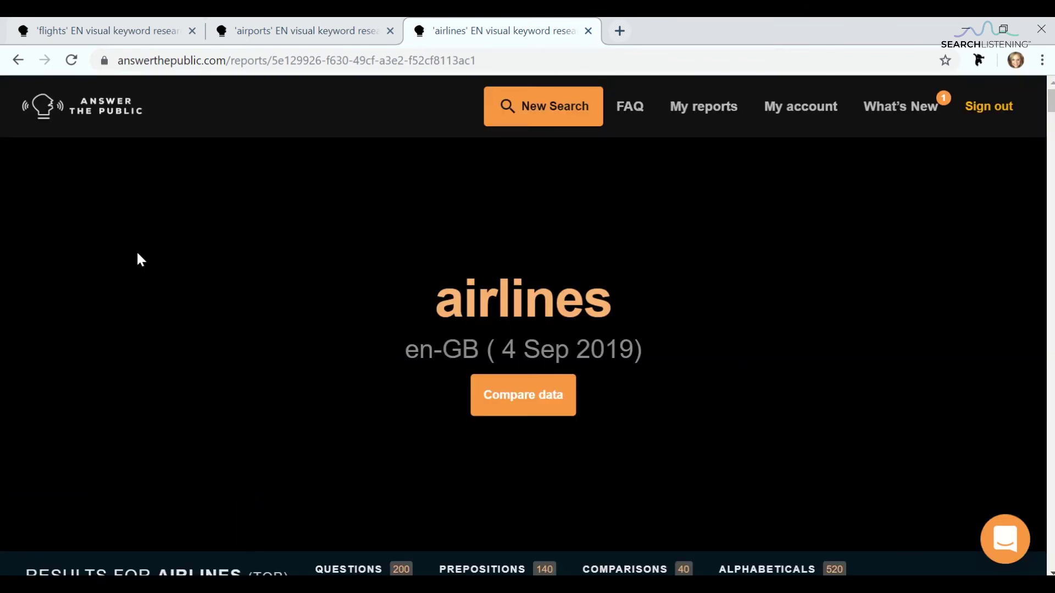
From the logo's search page, search the keyword 'my flight' with EN and United Kingdom settings
{"action": "left_click", "coordinate": [100, 107]}
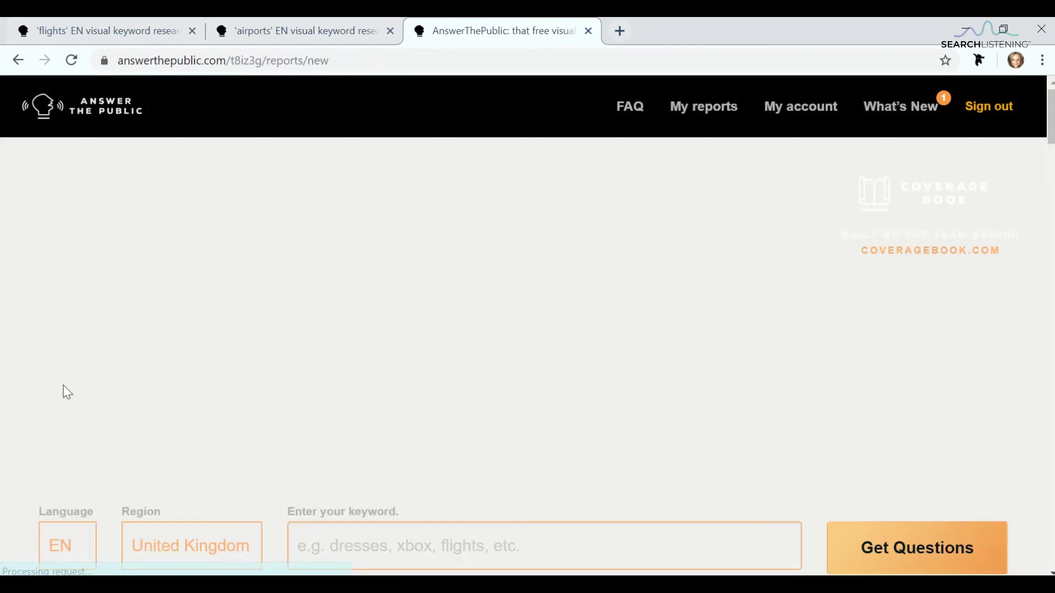
{"action": "scroll", "coordinate": [67, 392], "scroll_direction": "down", "scroll_amount": 3}
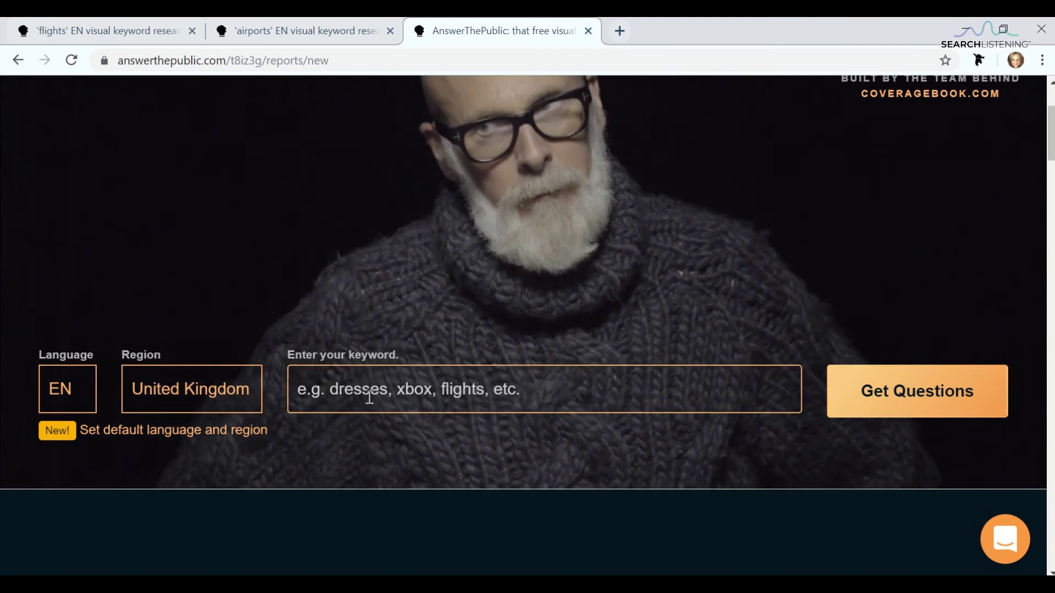
{"action": "type", "text": "y flight"}
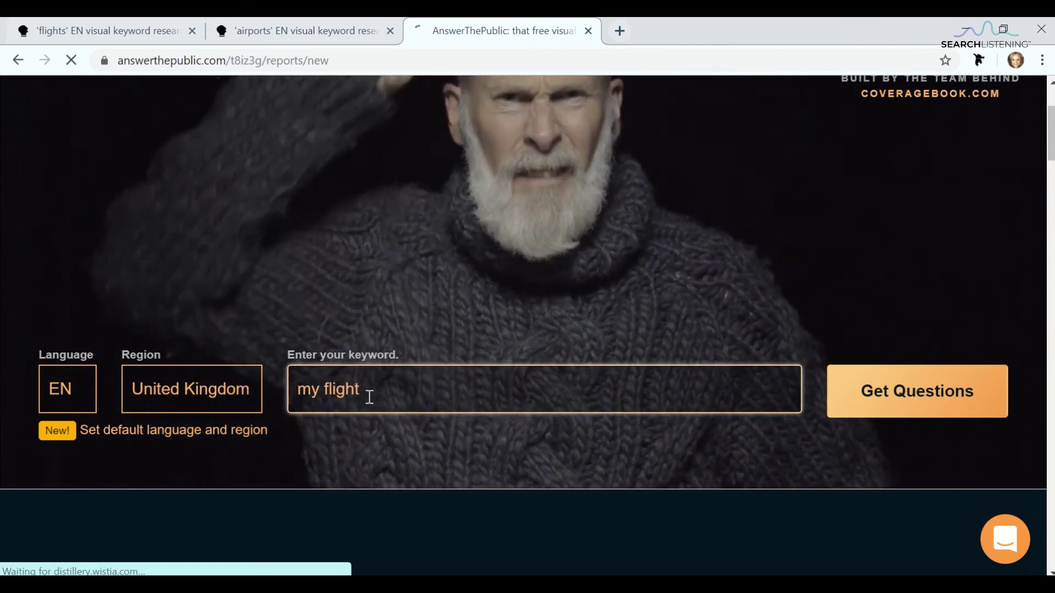
{"action": "key", "text": "Return"}
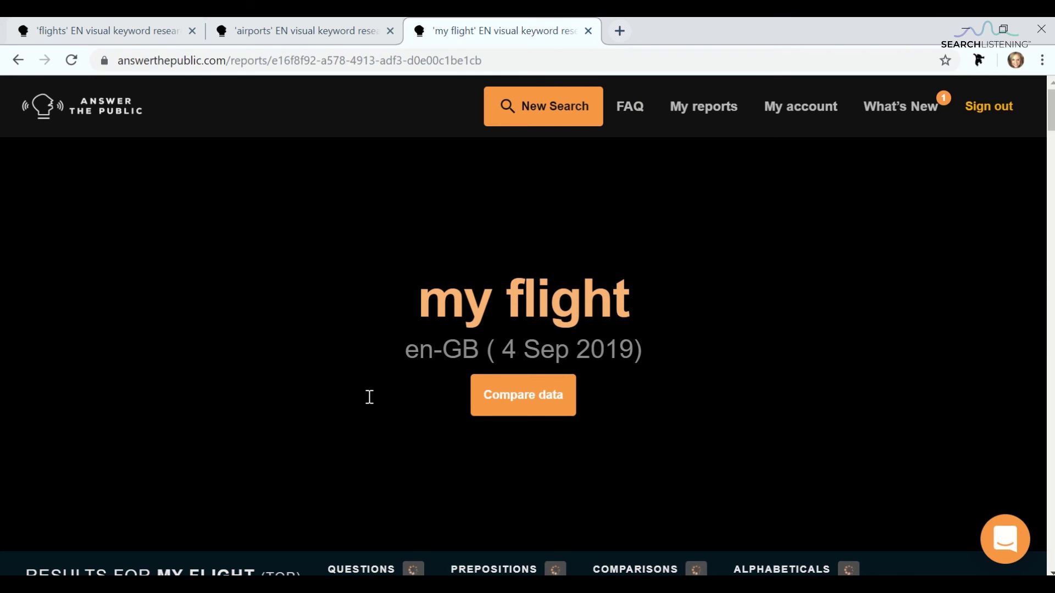
Scroll down the 'my flight' report until its 183-question wheel fills the view
{"action": "scroll", "coordinate": [370, 396], "scroll_direction": "down", "scroll_amount": 8}
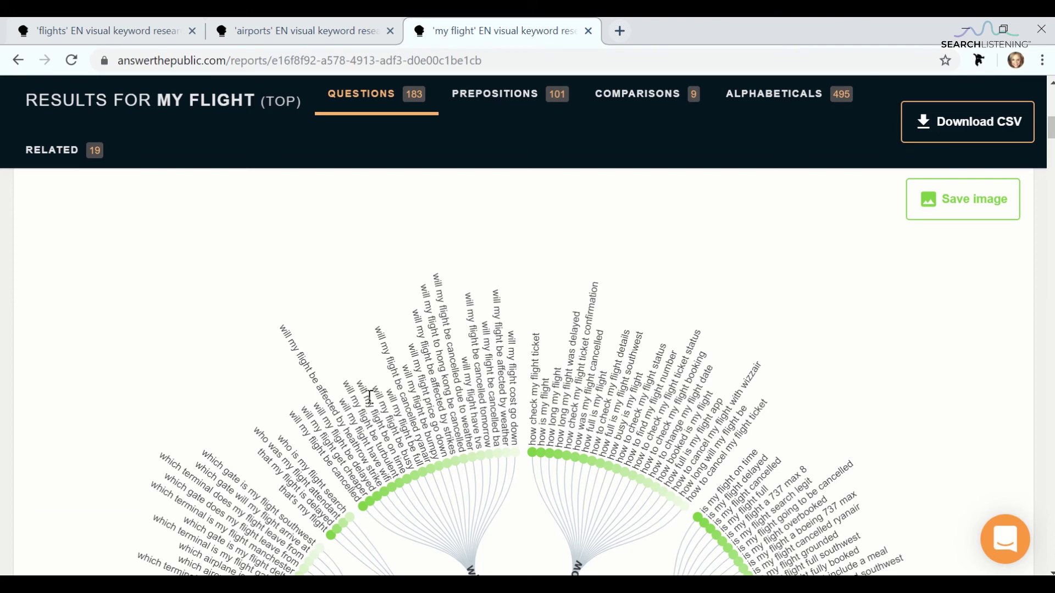
{"action": "scroll", "coordinate": [370, 397], "scroll_direction": "down", "scroll_amount": 5}
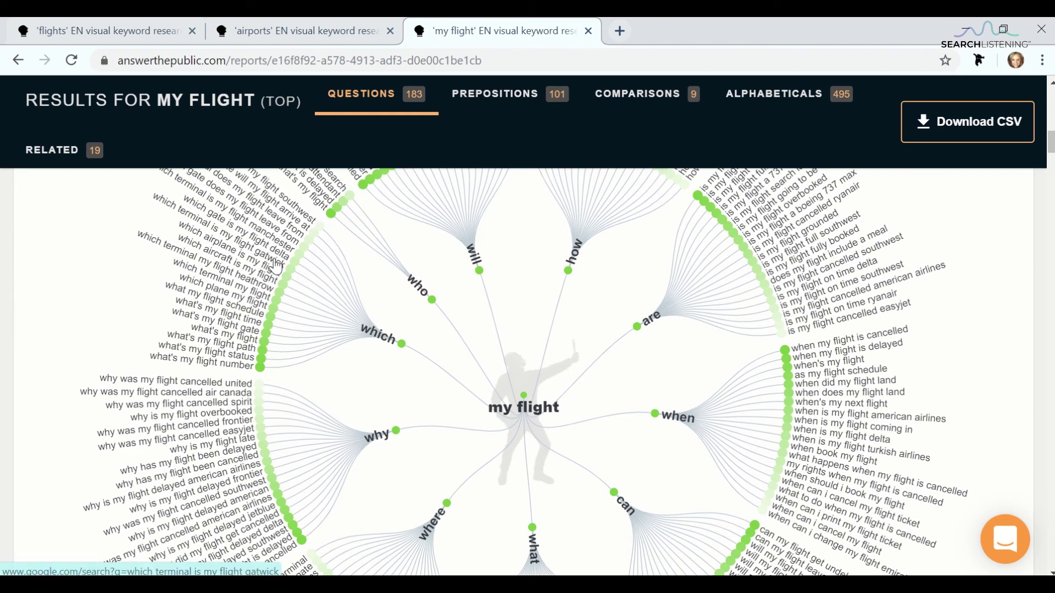
{"action": "scroll", "coordinate": [419, 356], "scroll_direction": "down", "scroll_amount": 1}
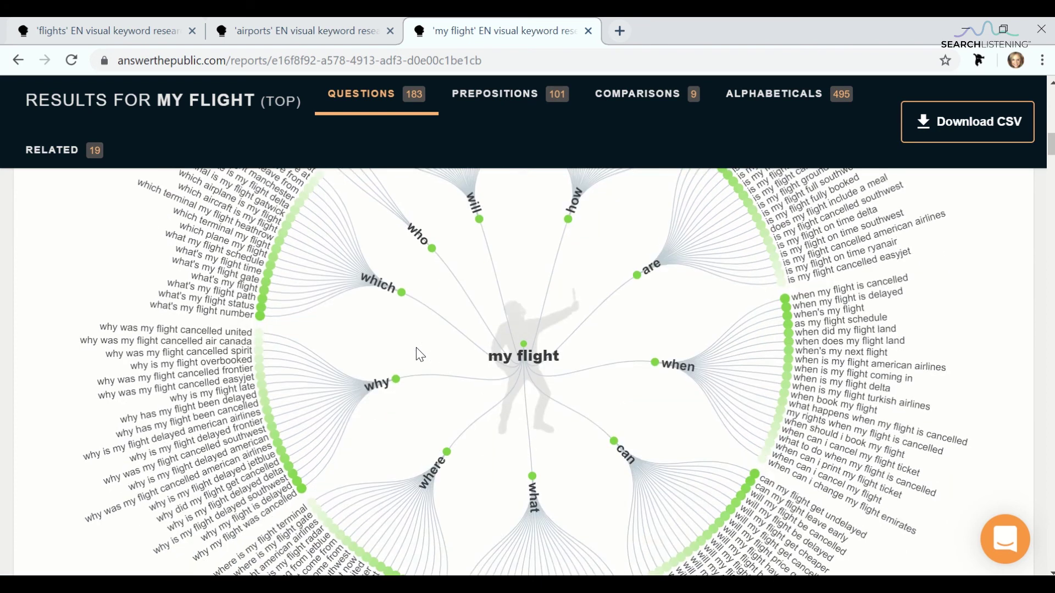